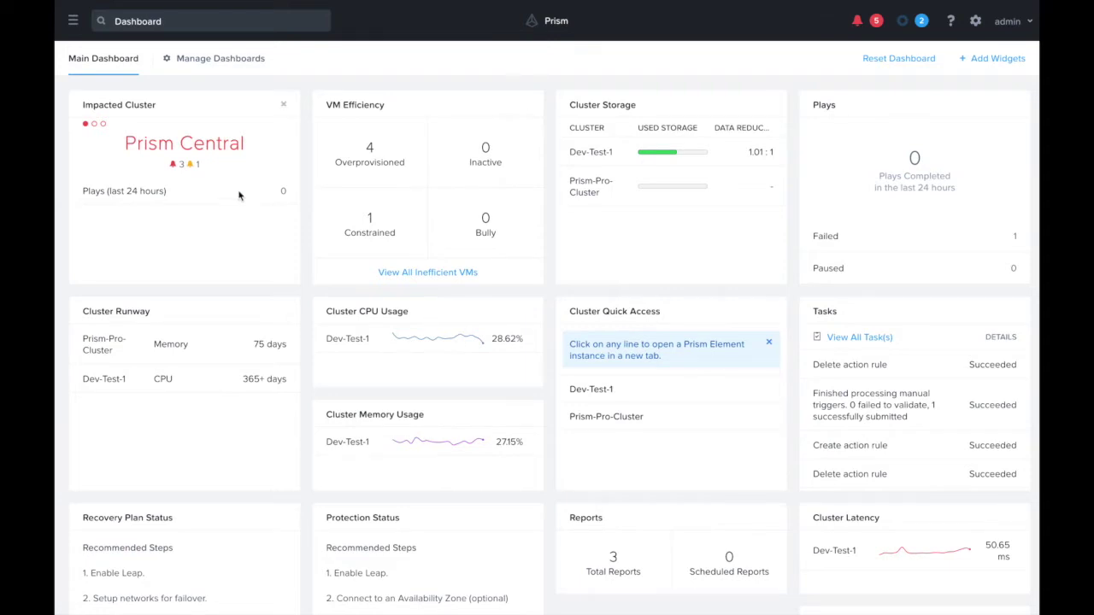
# - Open the Playbooks list from Operations in the main navigation menu
pyautogui.click(75, 21)
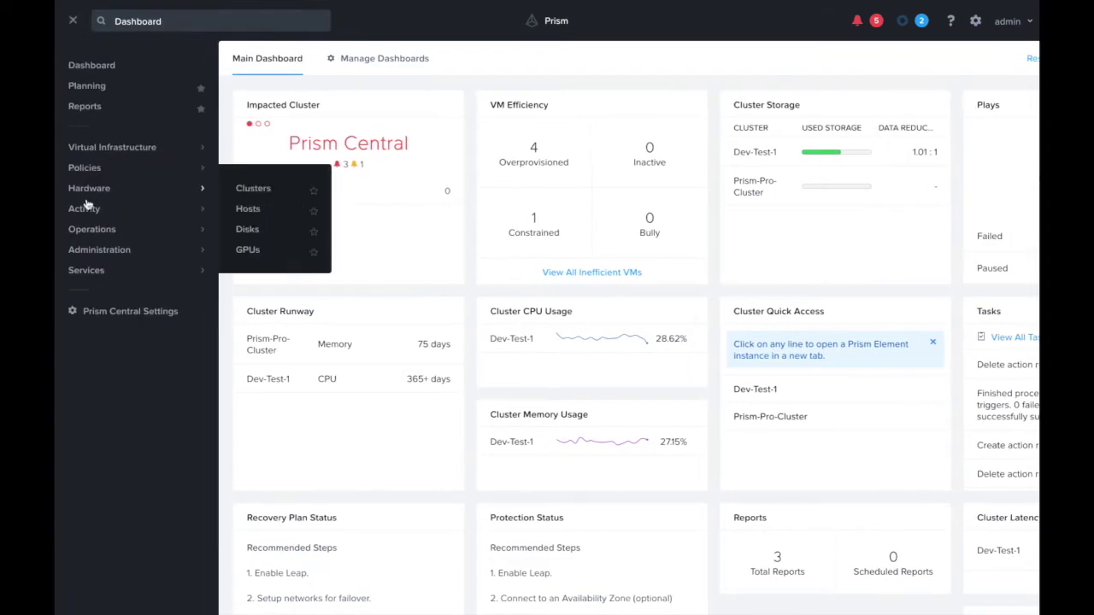
pyautogui.moveTo(85, 231)
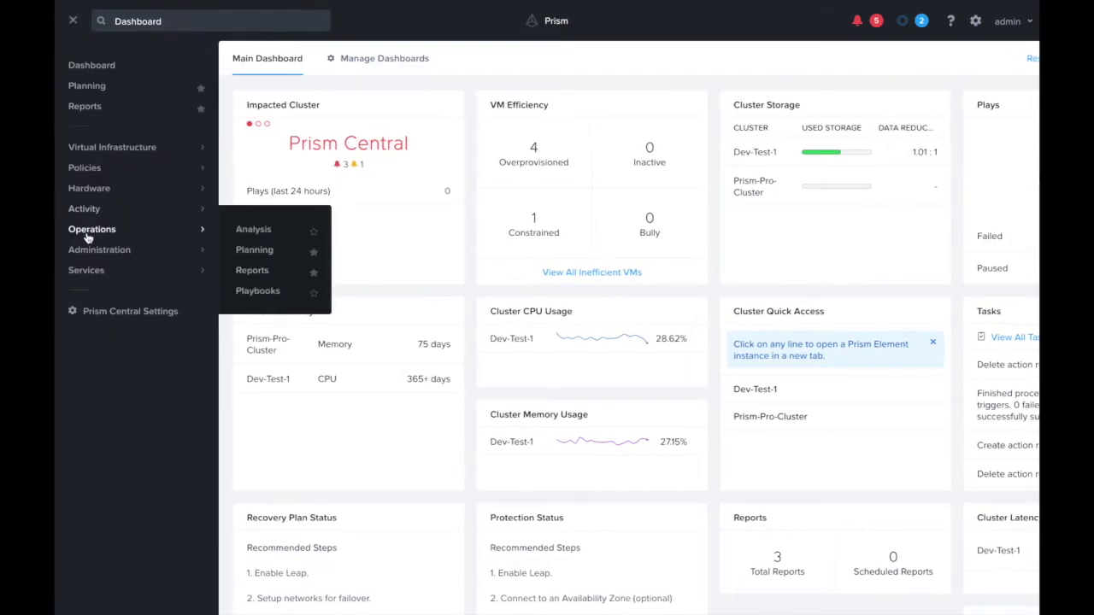
pyautogui.click(255, 291)
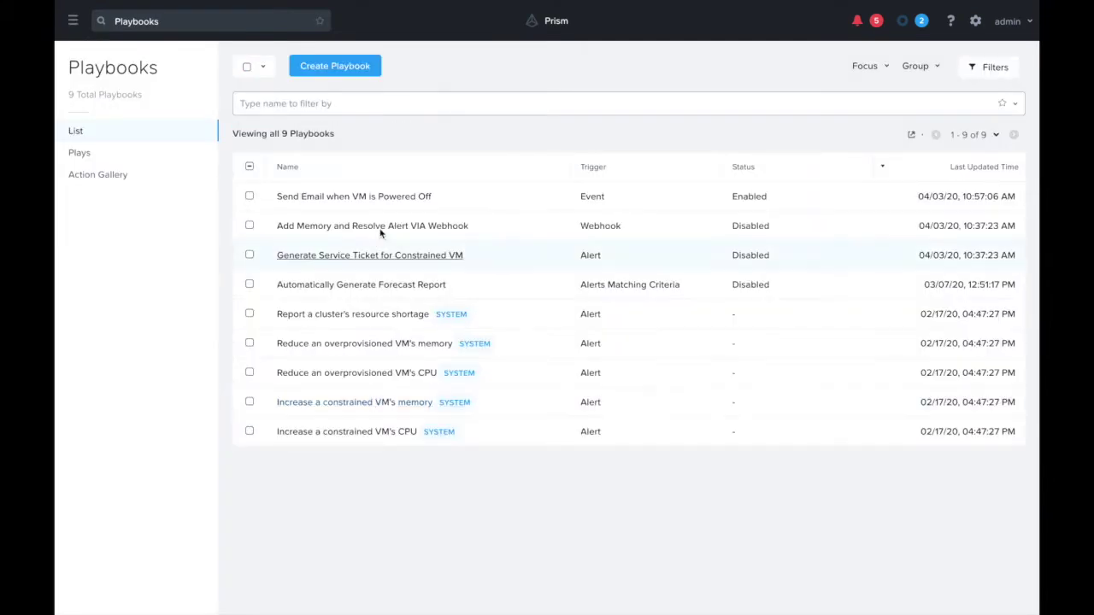
# - Create a new playbook triggered by Alerts Matching Criteria and add an action step
pyautogui.click(328, 71)
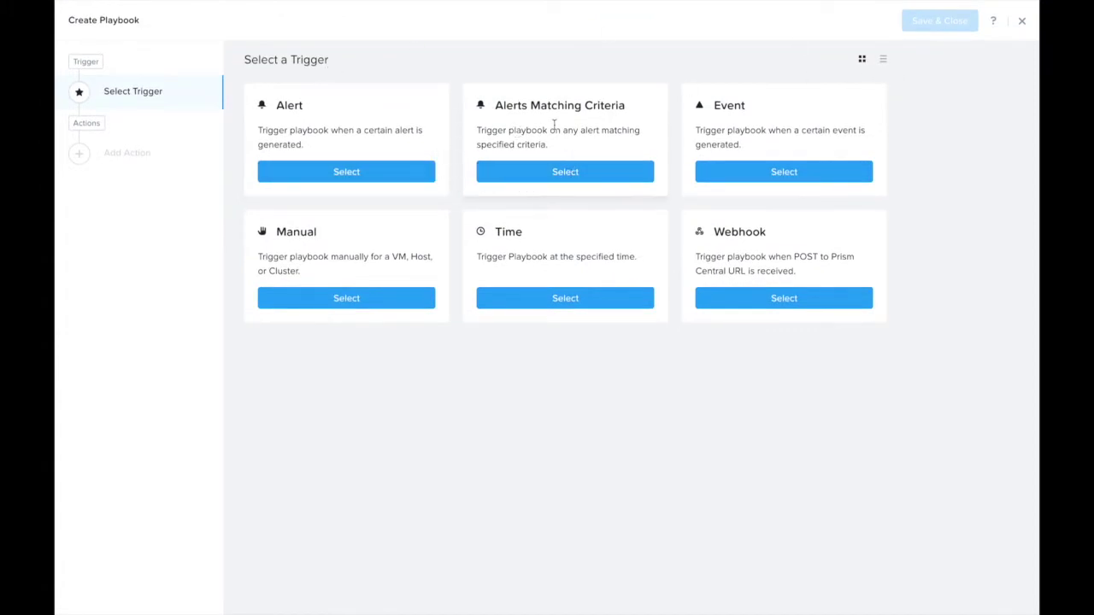
pyautogui.click(546, 177)
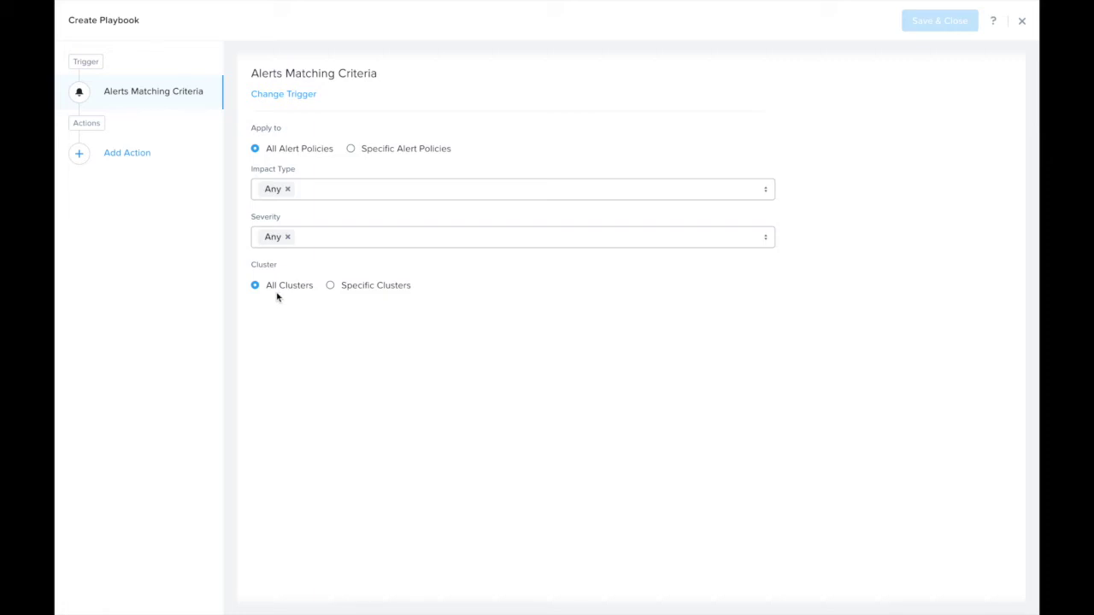
pyautogui.click(149, 155)
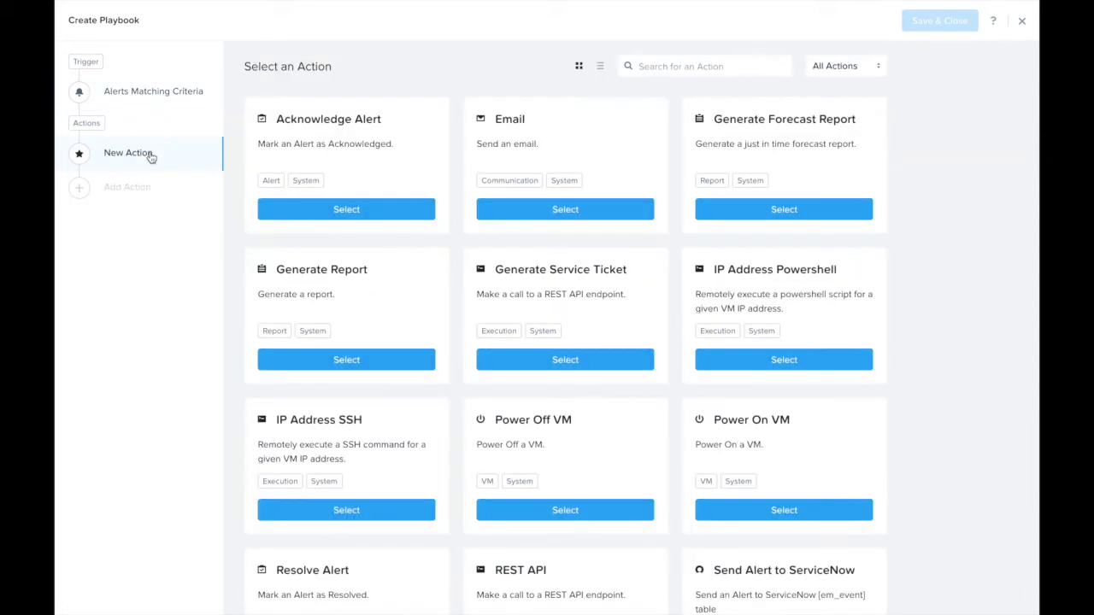
# - Search actions for 'servi' and choose Send Alert to ServiceNow
pyautogui.click(670, 66)
pyautogui.write('ser')
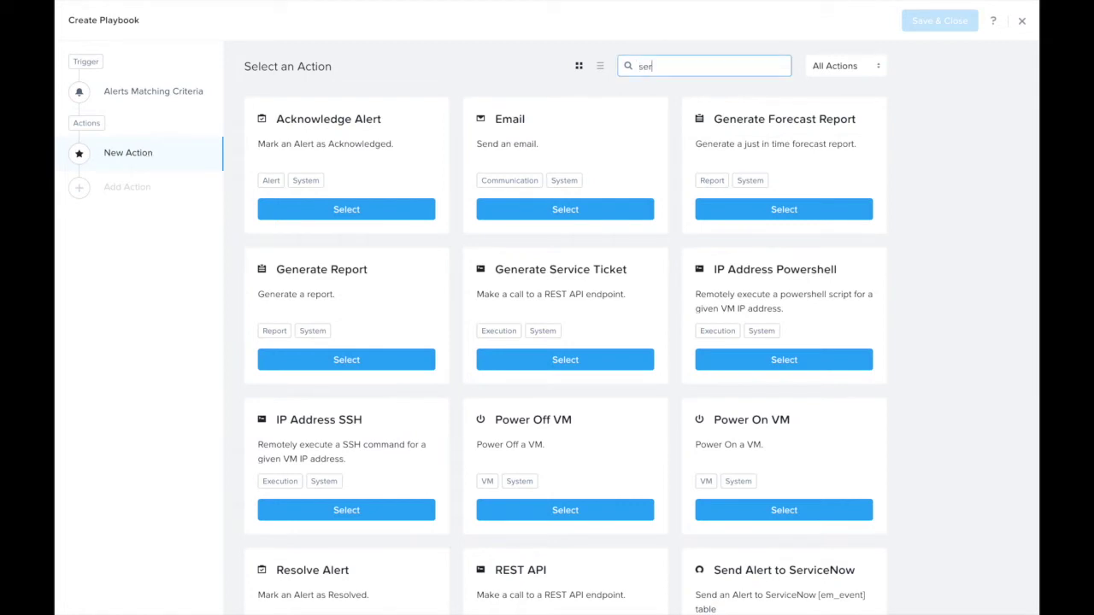
pyautogui.write('vi')
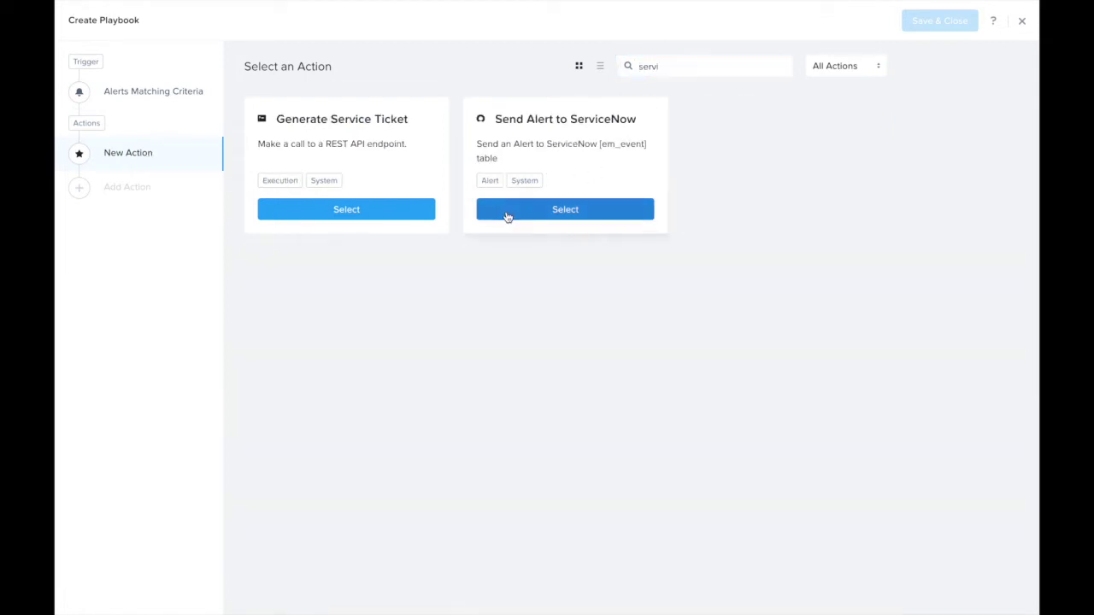
pyautogui.click(505, 213)
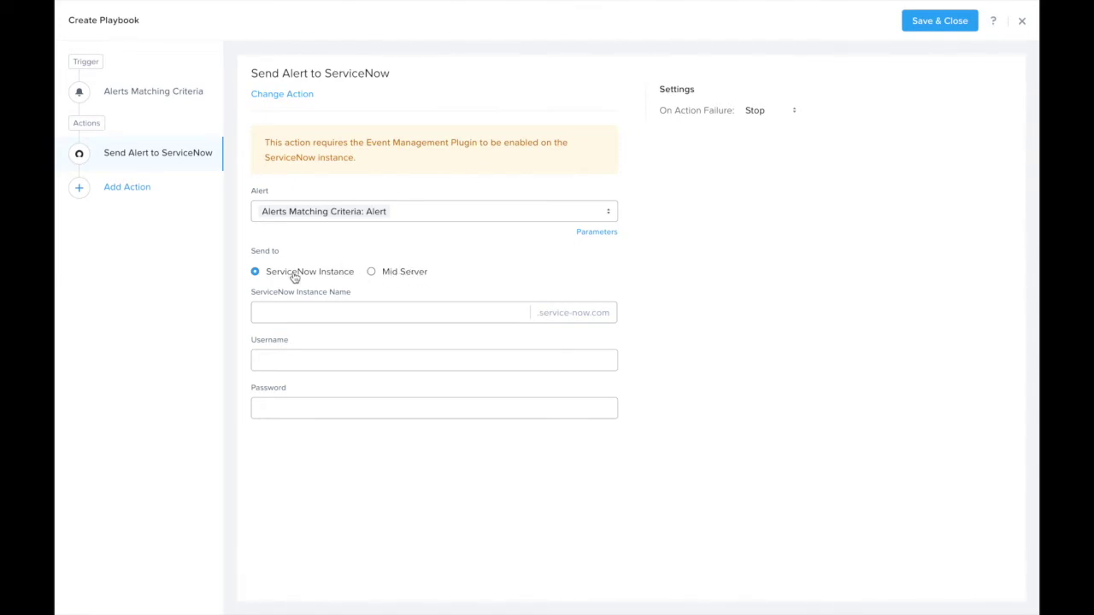
# - Fill in the ServiceNow instance name and username admin, then add a second action
pyautogui.click(300, 313)
pyautogui.write('dev87840')
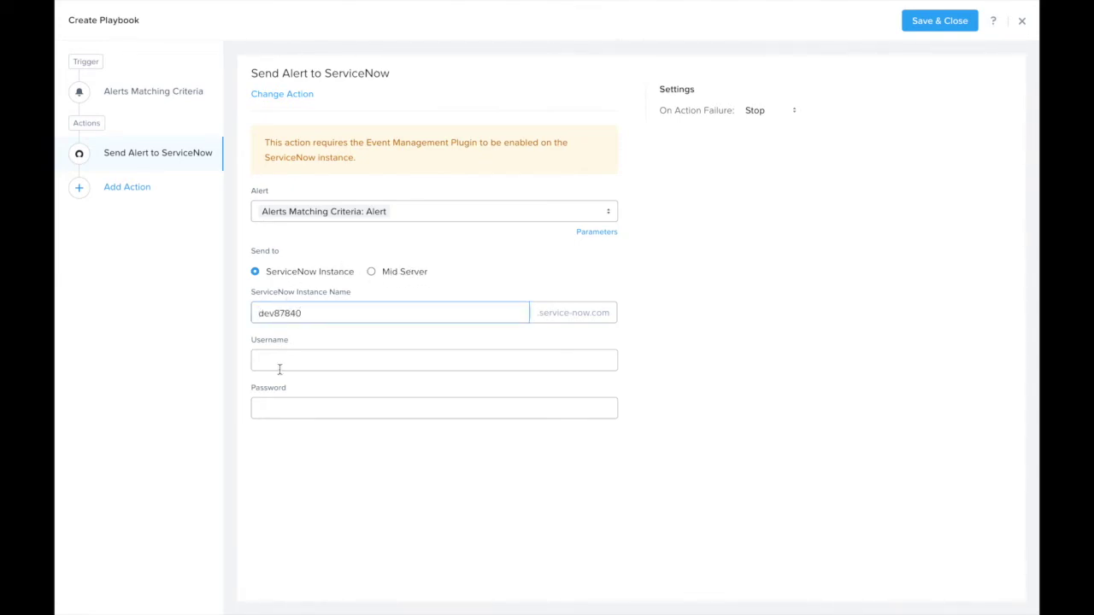
pyautogui.click(275, 364)
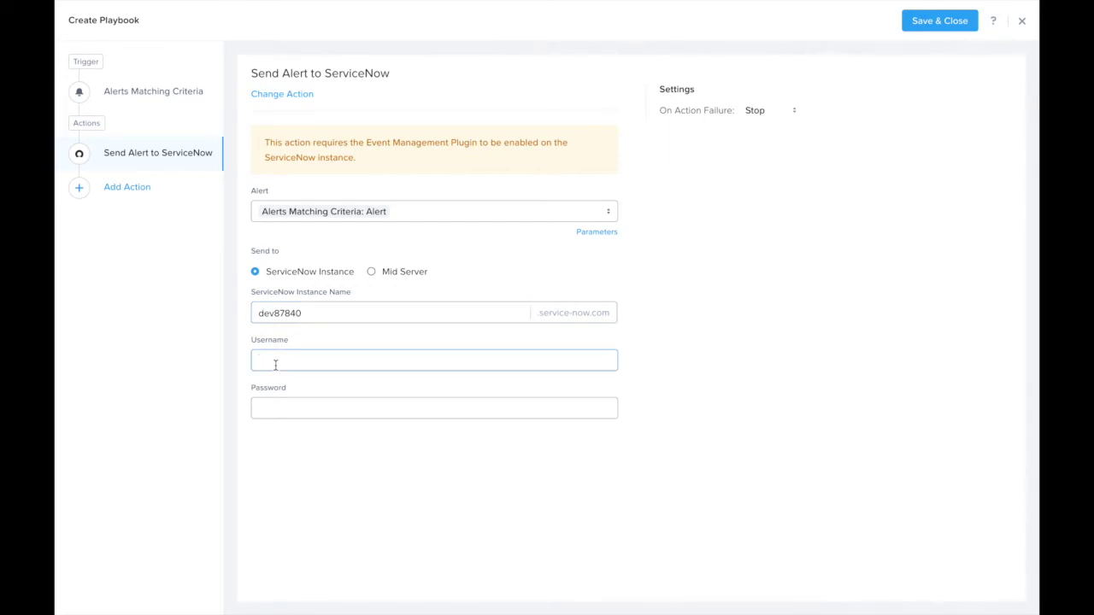
pyautogui.write('admin')
pyautogui.press('Tab')
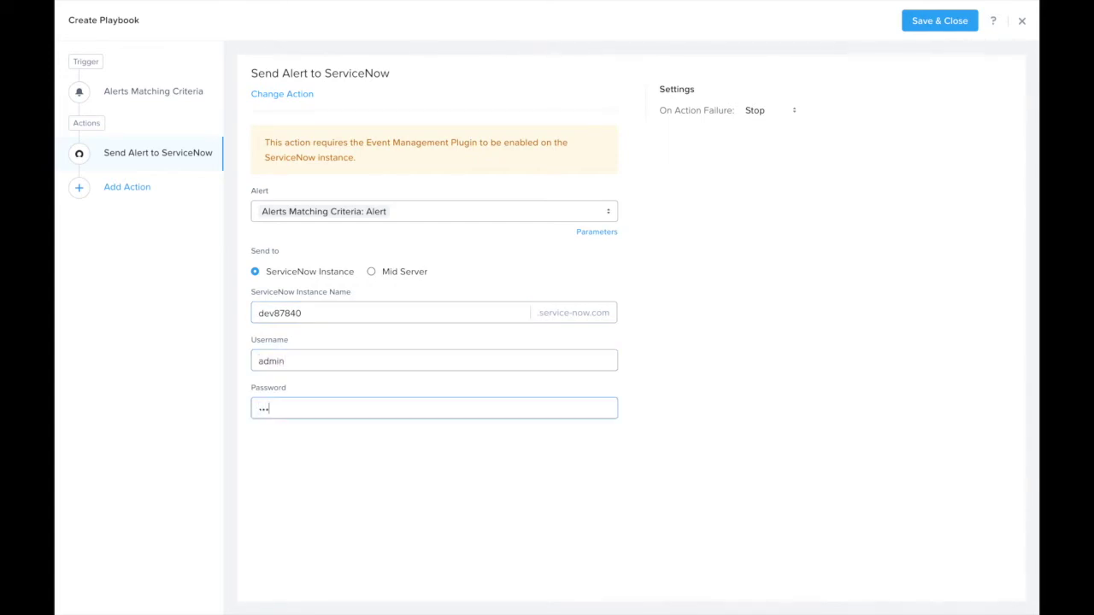
pyautogui.click(139, 192)
# - Choose the Slack action from the Communication category and paste the Slack token
pyautogui.click(673, 68)
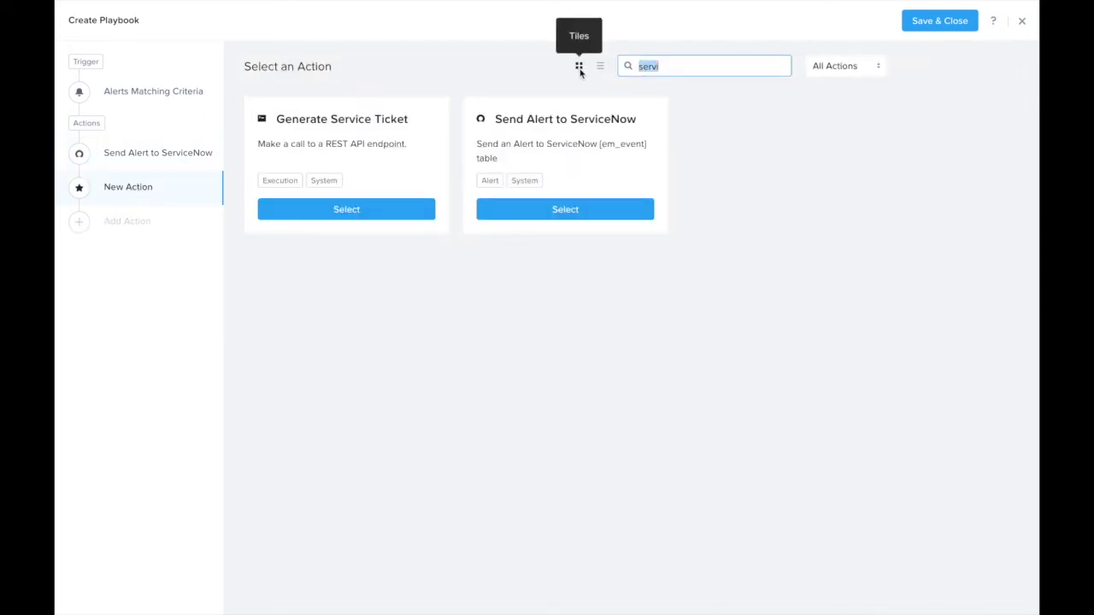
pyautogui.press('BackSpace')
pyautogui.click(821, 68)
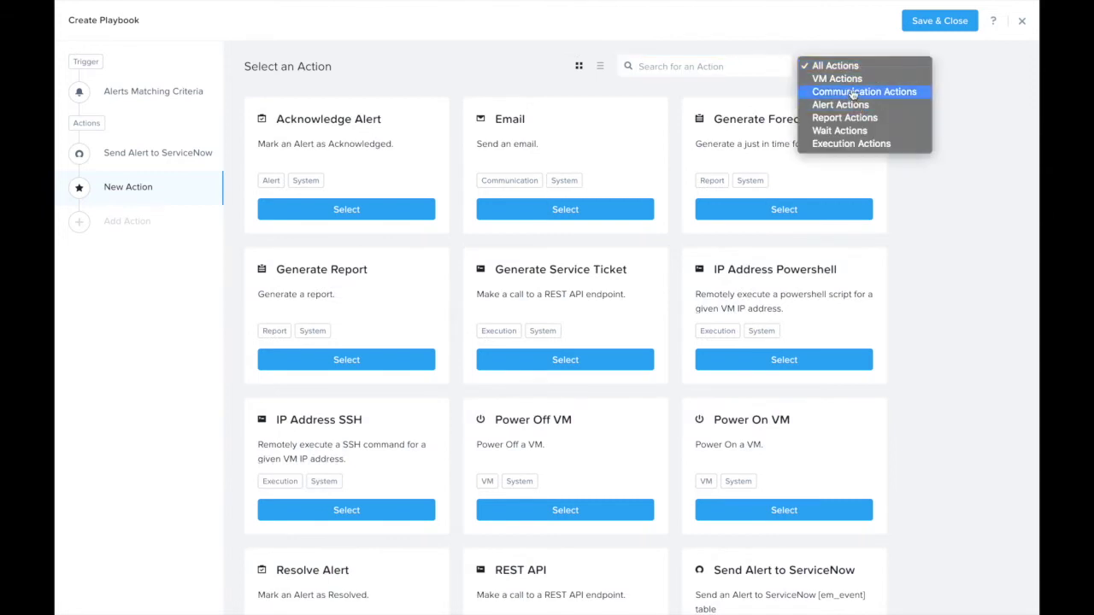
pyautogui.click(853, 93)
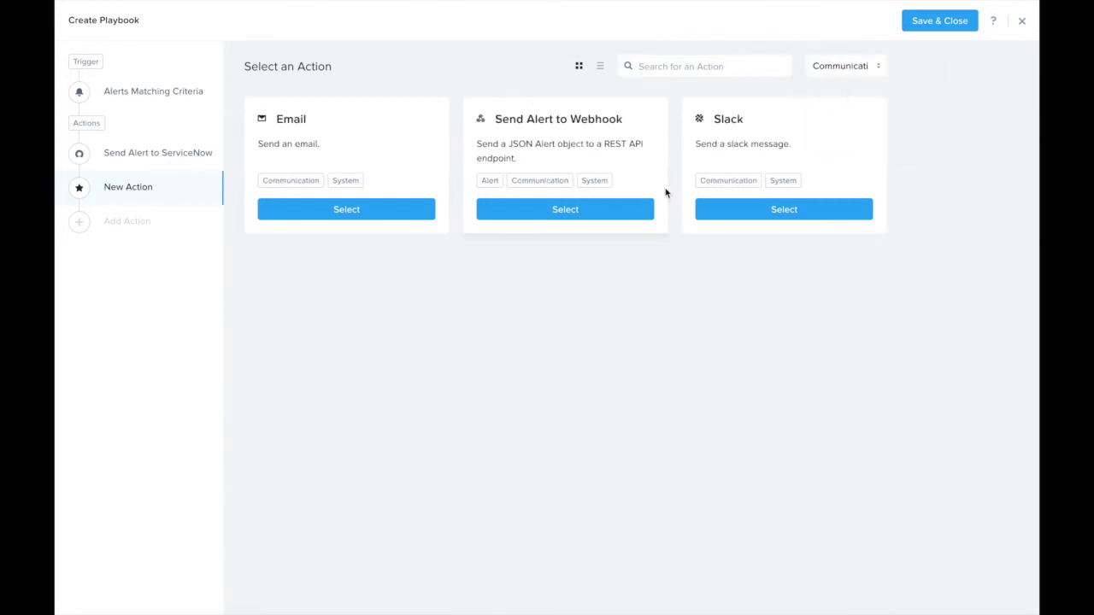
pyautogui.click(755, 209)
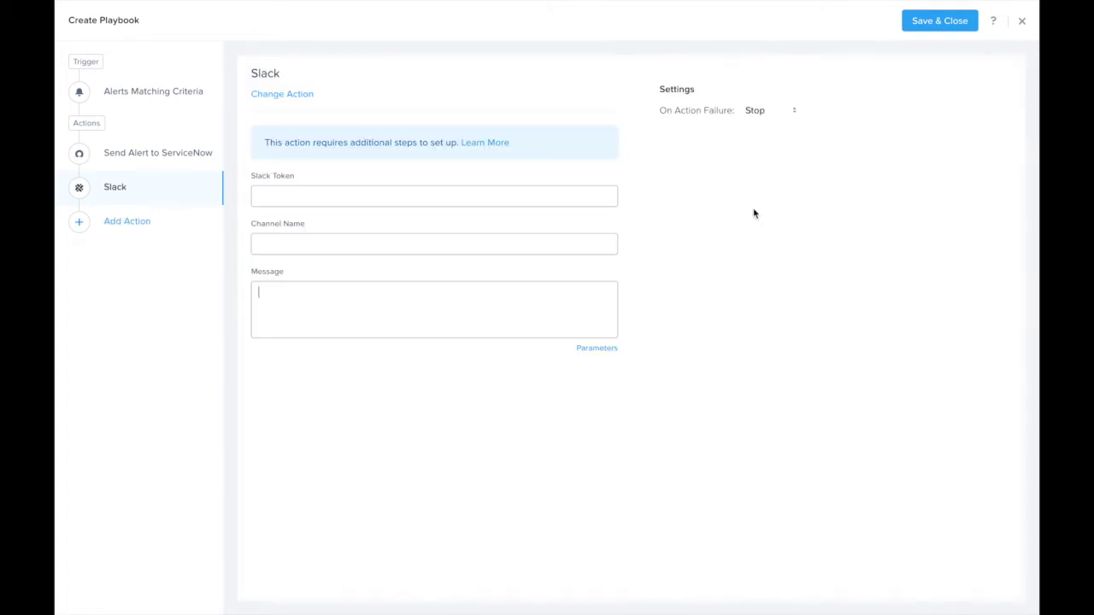
pyautogui.click(293, 198)
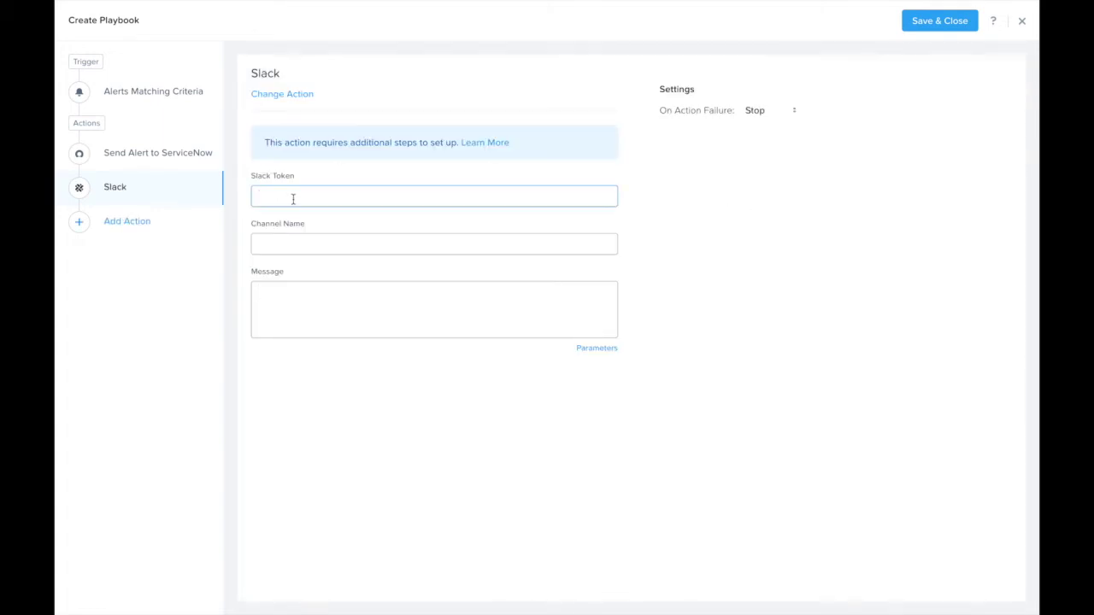
pyautogui.hotkey('ctrl', 'v')
# - Set channel xplay-notification and write a message with the Alert Name parameter
pyautogui.click(271, 246)
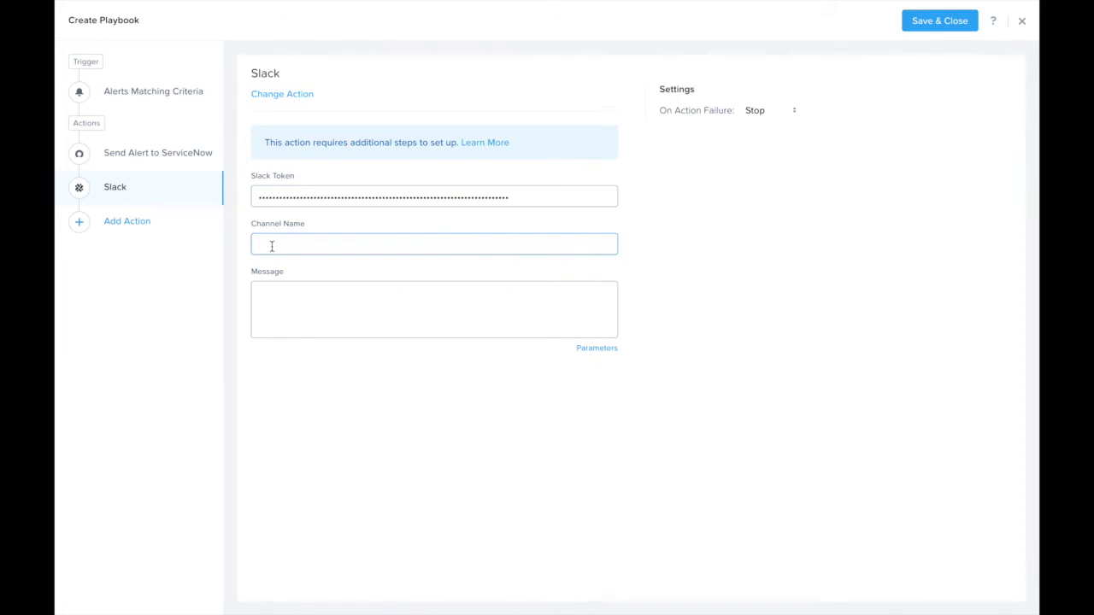
pyautogui.write('xplay-notification')
pyautogui.click(285, 296)
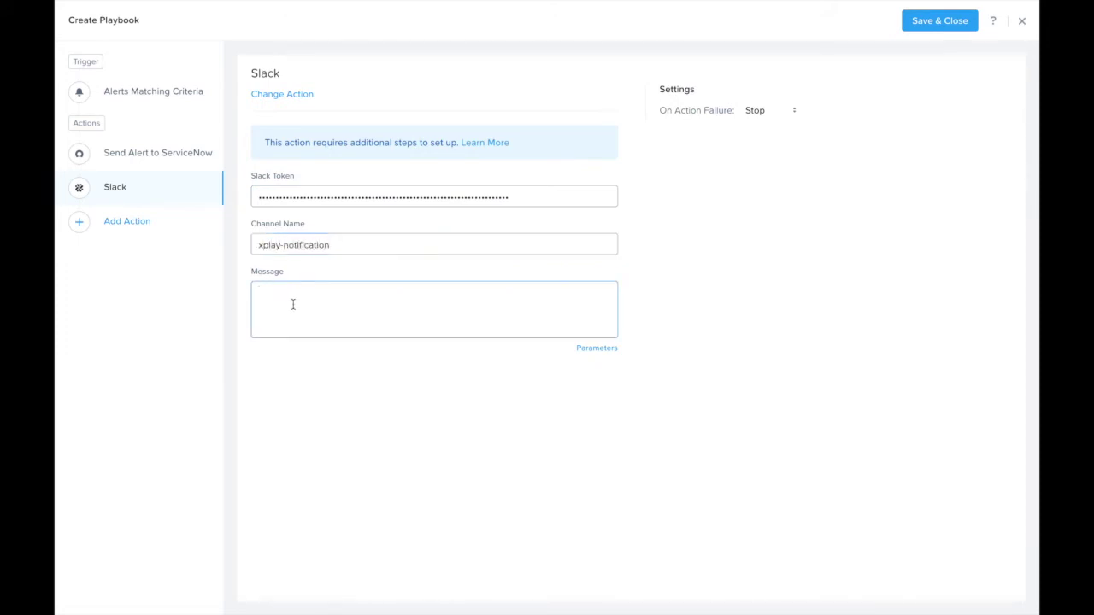
pyautogui.write('An alert,')
pyautogui.click(598, 349)
pyautogui.click(615, 398)
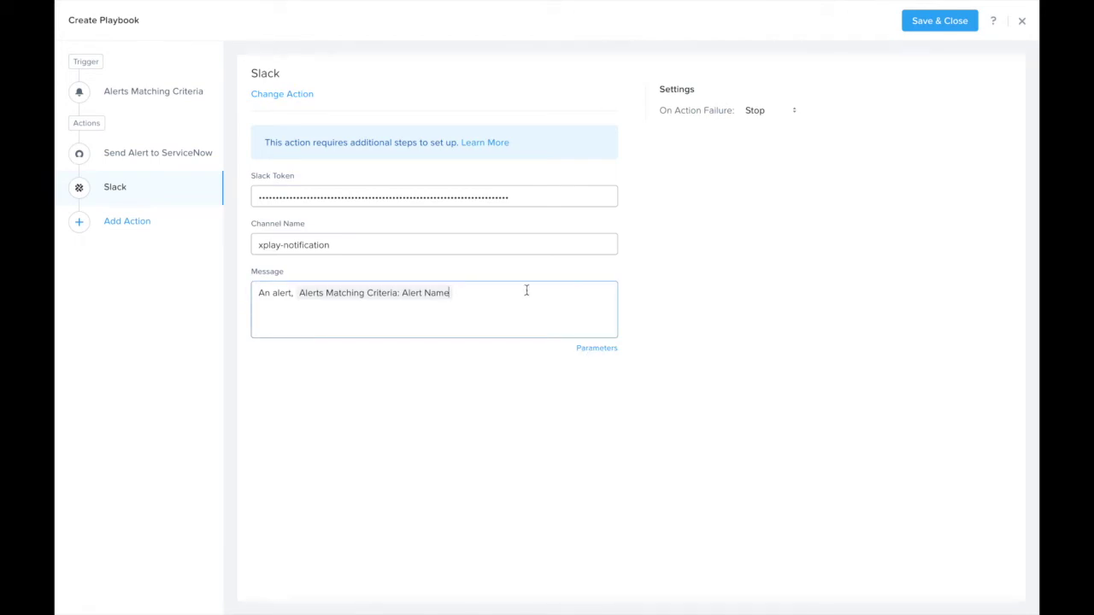
pyautogui.write(', has been generated and a service Now ticket has been created for it.')
# - Correct the message to read 'ServiceNow' and replace 'ticket' with 'event'
pyautogui.click(256, 309)
pyautogui.press('BackSpace')
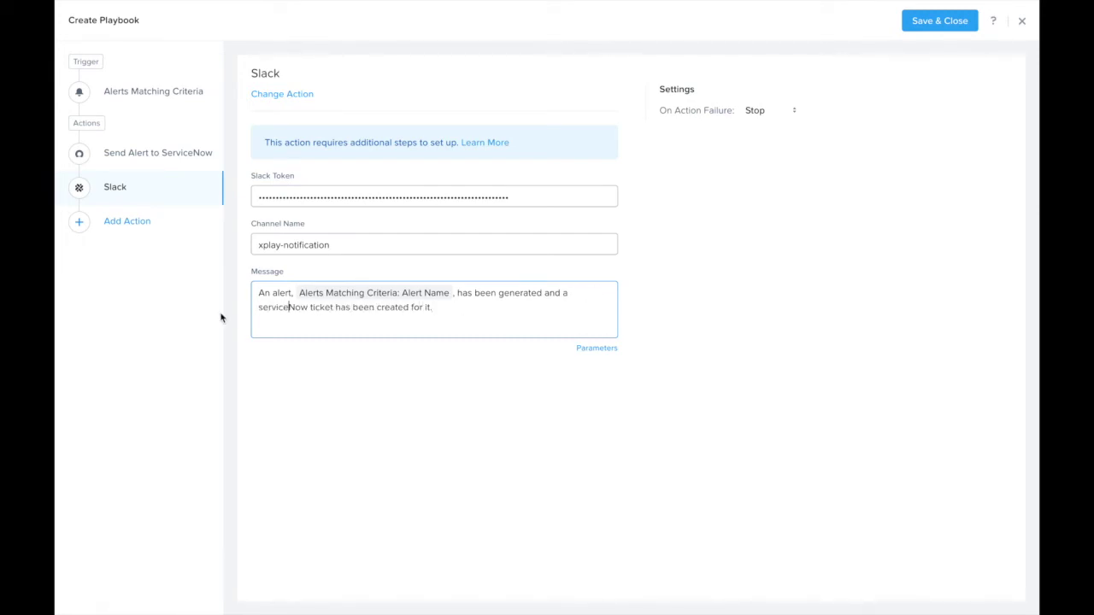
pyautogui.doubleClick(322, 308)
pyautogui.write('event')
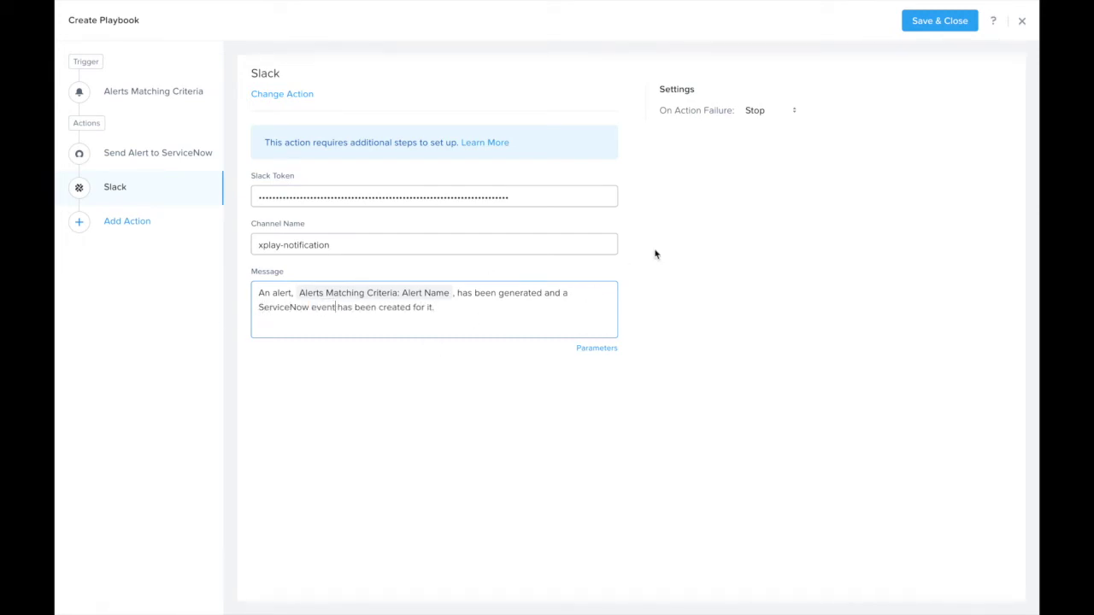
# - Name the playbook 'Send Alerts to ServiceNow', enable it, and save
pyautogui.click(923, 20)
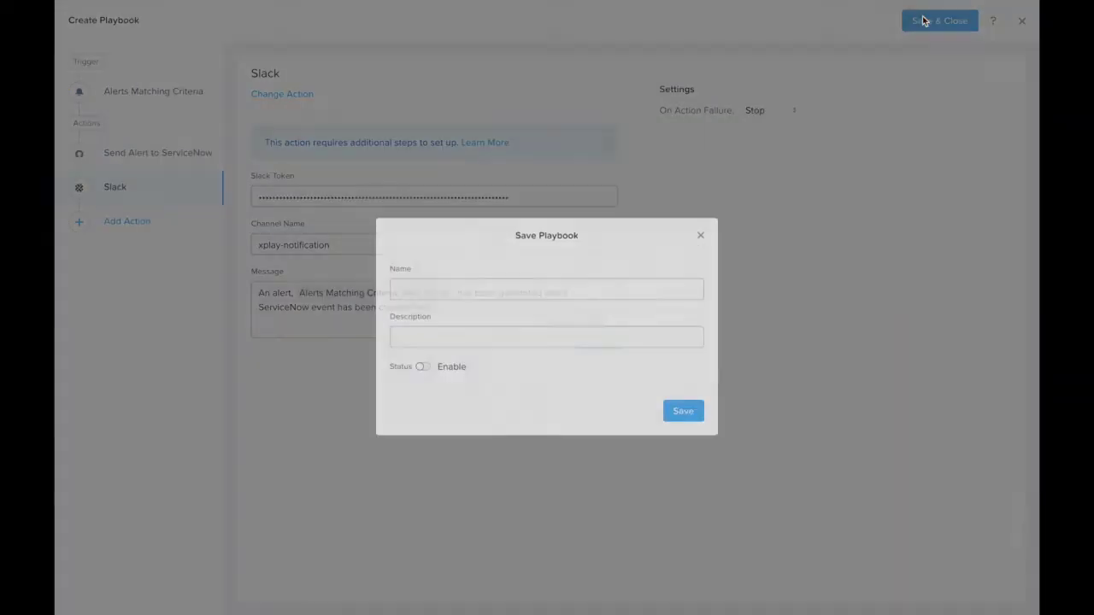
pyautogui.click(420, 272)
pyautogui.write('Send A')
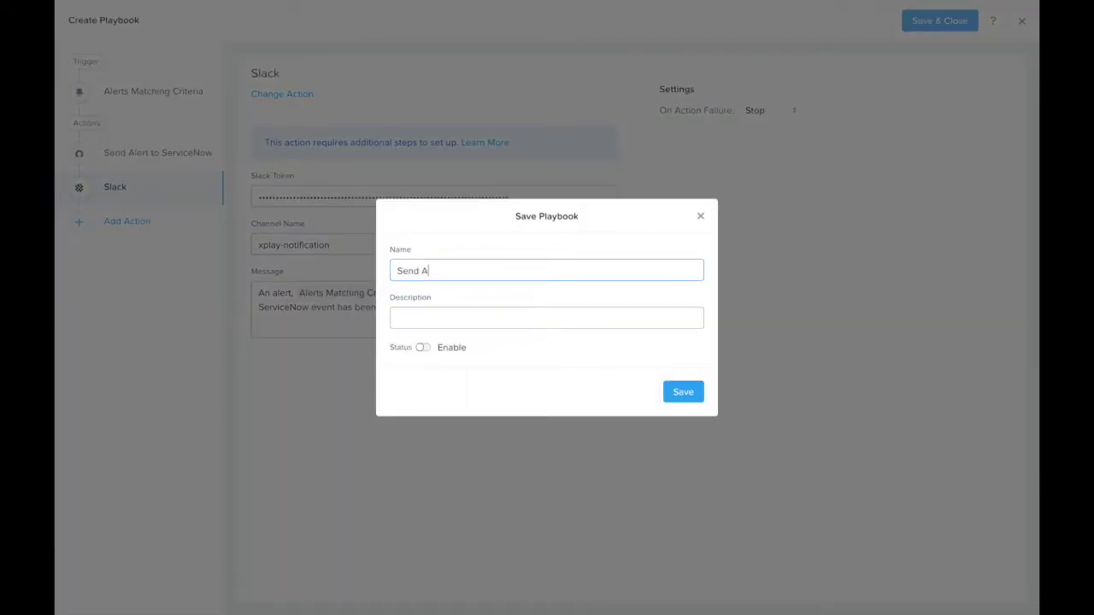
pyautogui.write('lerts to ServiceNow')
pyautogui.click(423, 348)
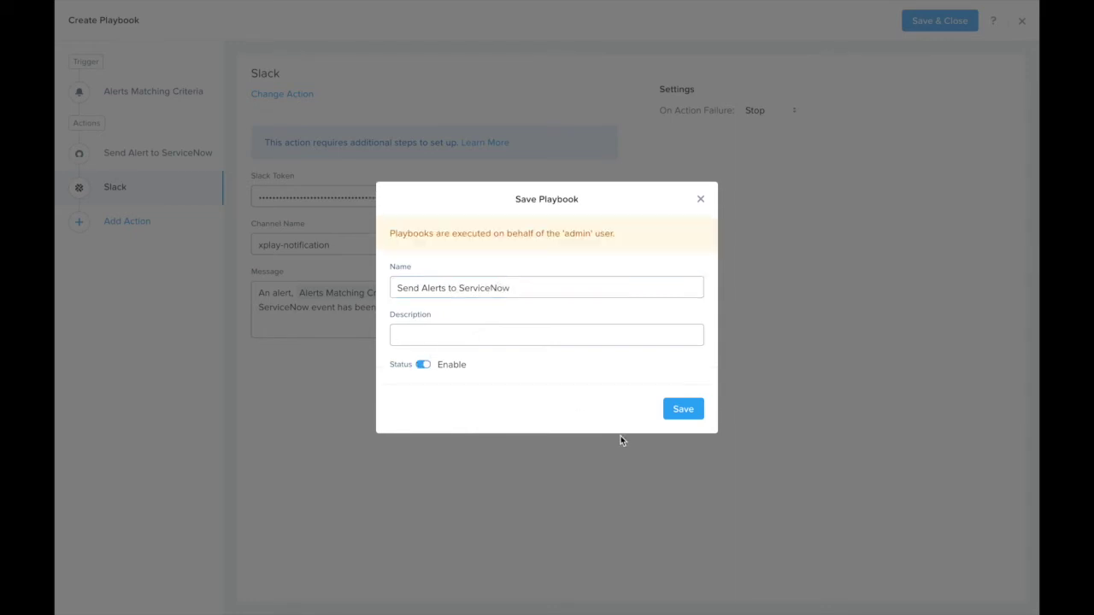
pyautogui.click(677, 411)
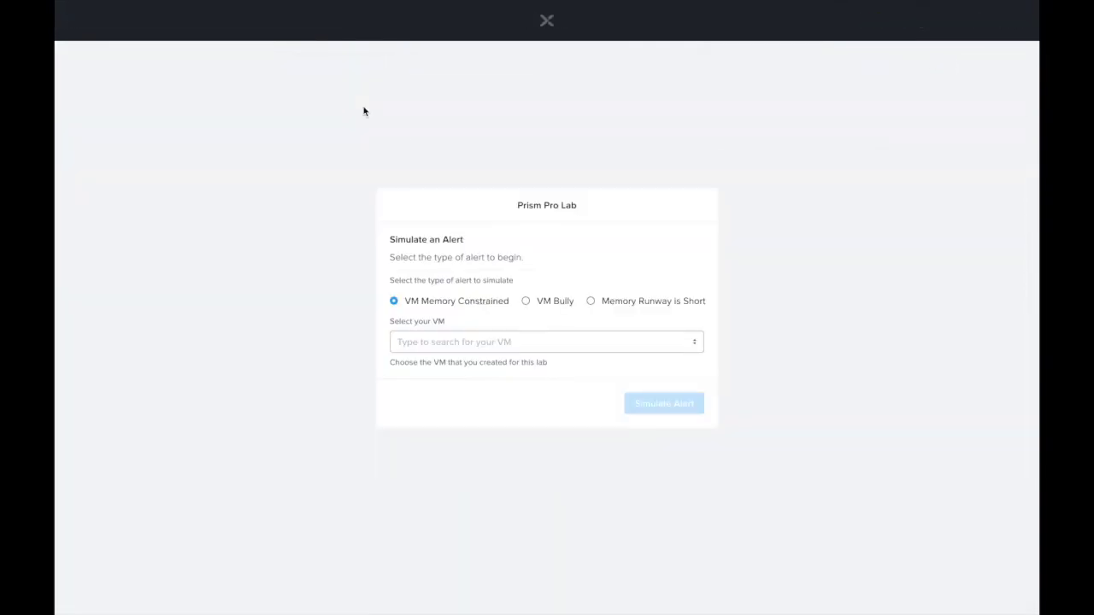
# - Select LinuxVM as the target VM for the simulated memory-constrained alert
pyautogui.click(454, 337)
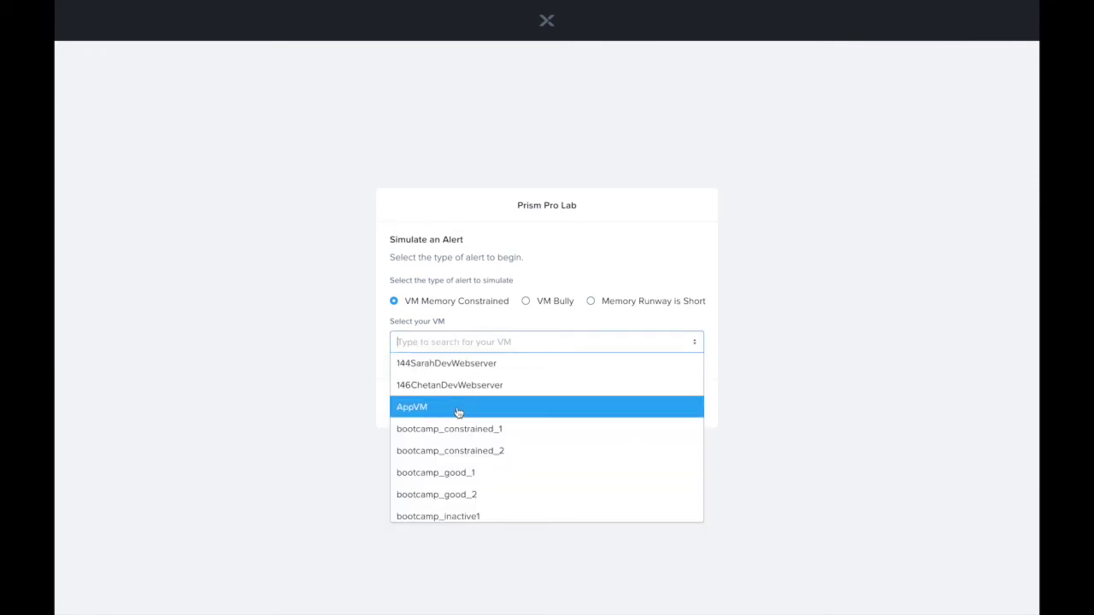
pyautogui.scroll(-2, 461, 440)
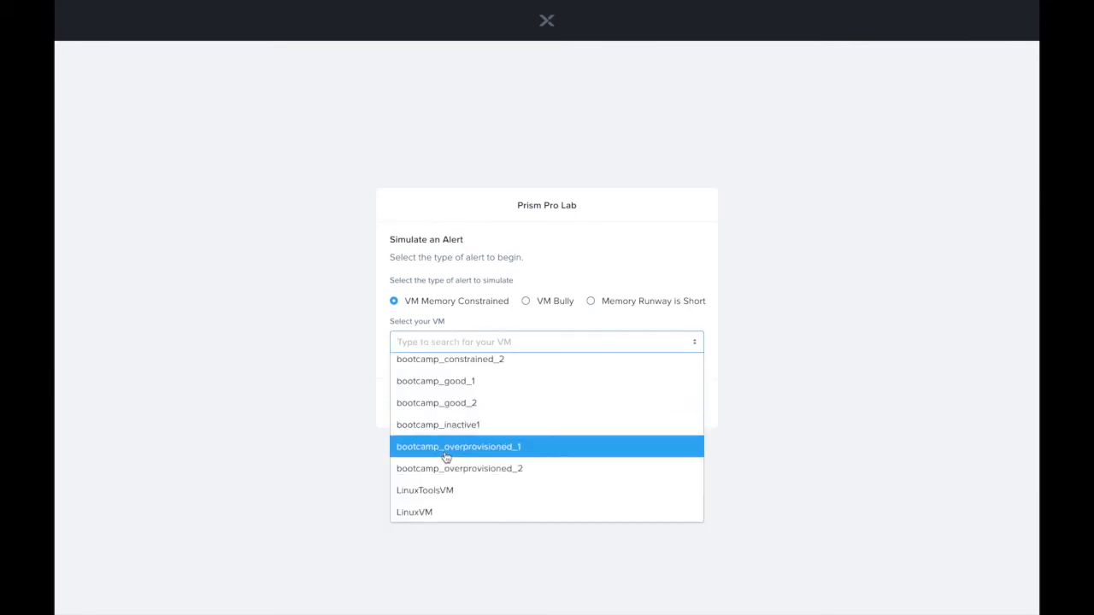
pyautogui.click(428, 517)
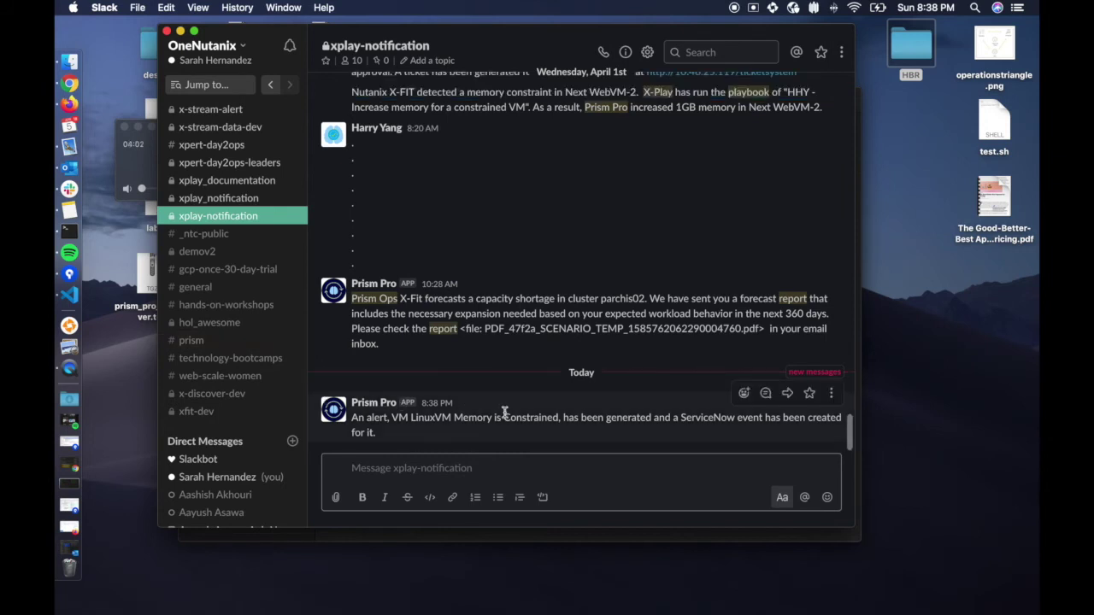
# - Check the LinuxVM alert message in Slack, then switch to the ServiceNow window
pyautogui.click(391, 417)
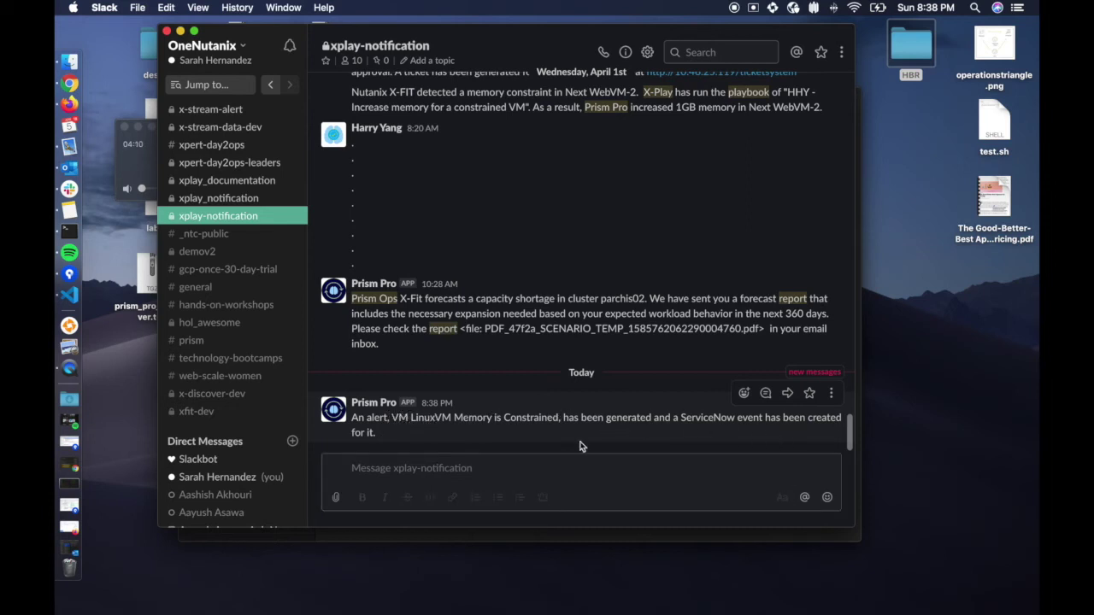
pyautogui.hotkey('ctrl', 'Right')
pyautogui.hotkey('ctrl', 'Right')
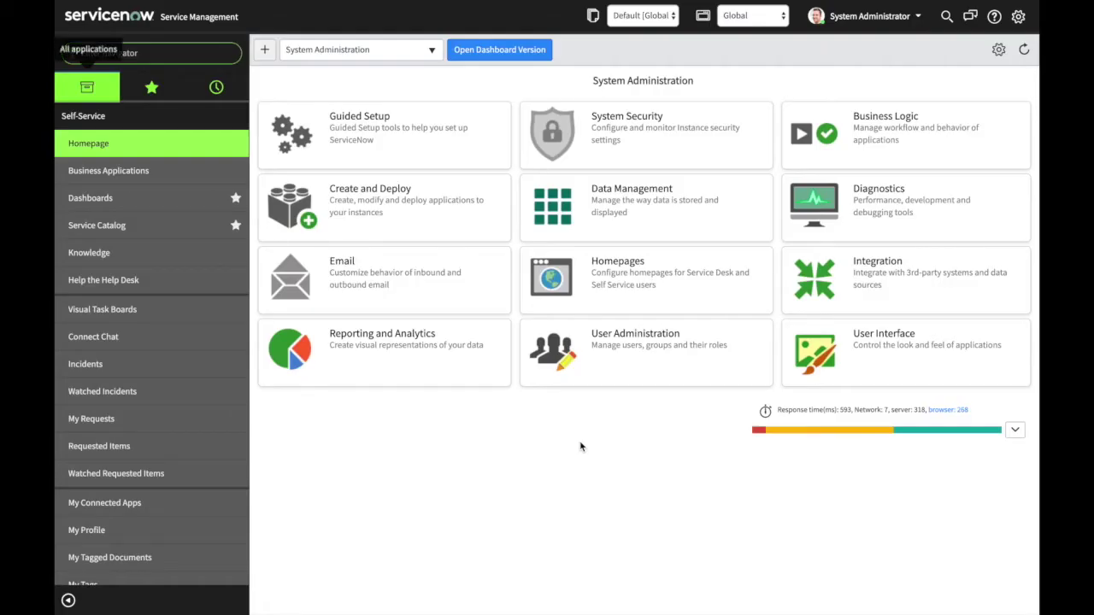
# - Open Event Management - All Events and inspect the LinuxVM event's resource and additional information
pyautogui.click(151, 89)
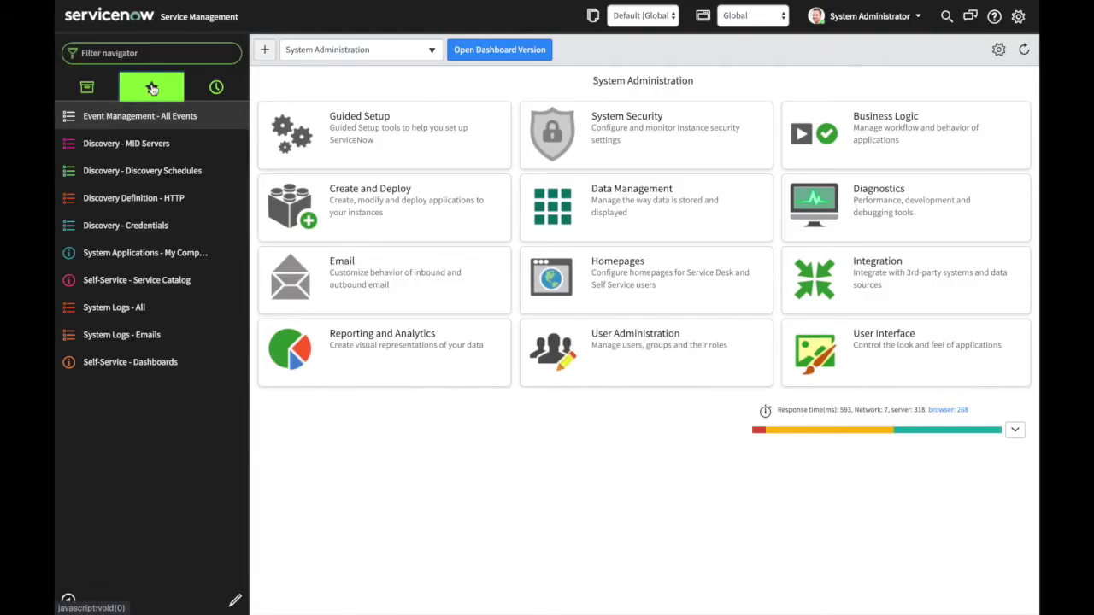
pyautogui.click(128, 122)
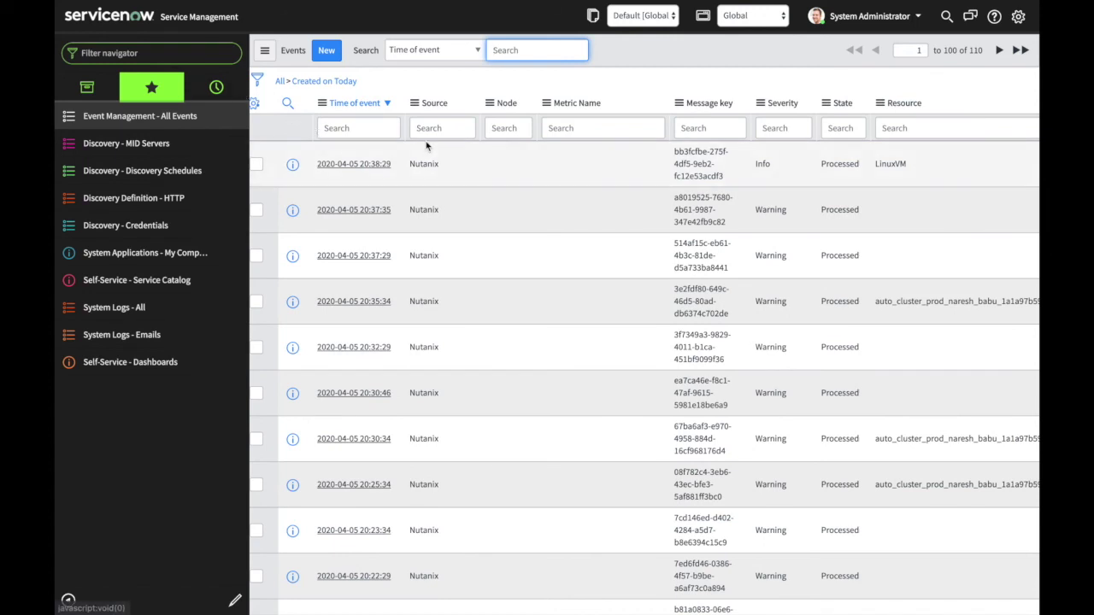
pyautogui.hscroll(3, 474, 162)
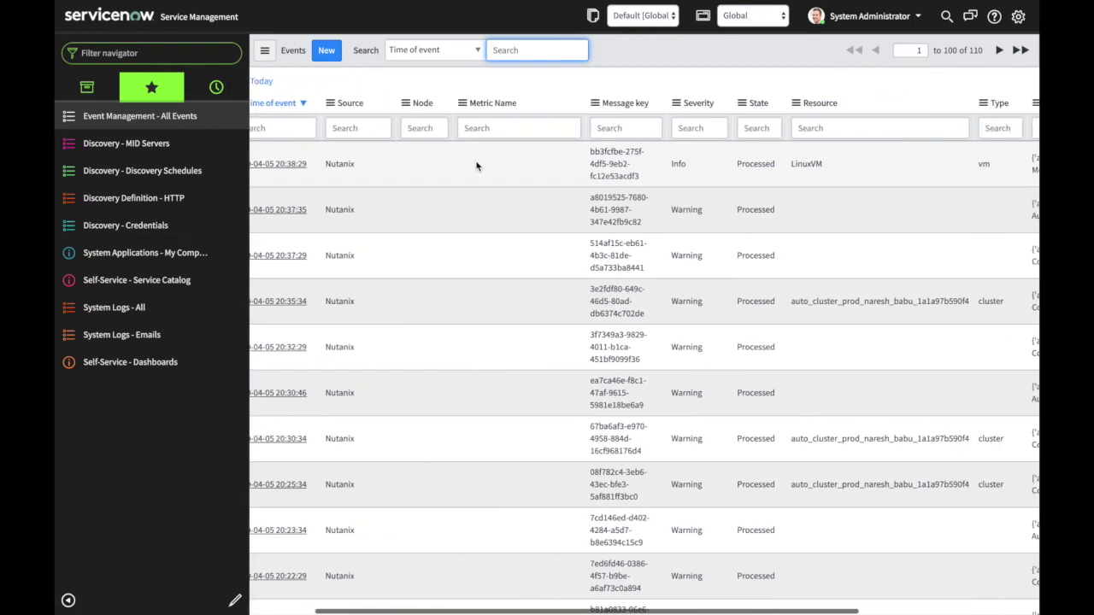
pyautogui.hscroll(3, 476, 166)
pyautogui.moveTo(745, 166); pyautogui.dragTo(705, 168)
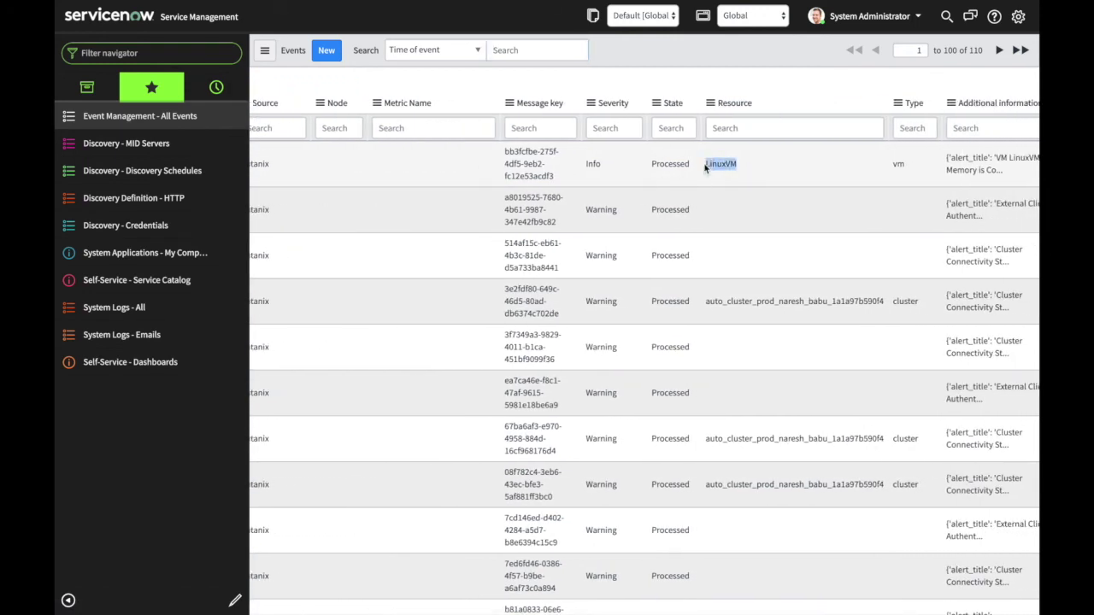
pyautogui.doubleClick(705, 167)
pyautogui.hscroll(5, 706, 168)
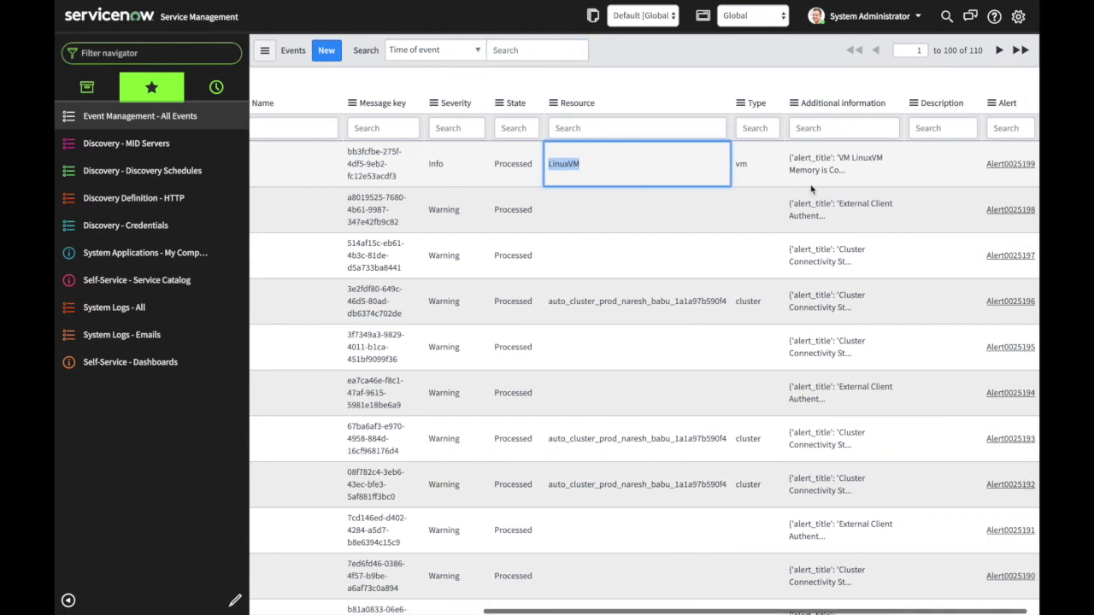
pyautogui.doubleClick(865, 175)
pyautogui.click(931, 172)
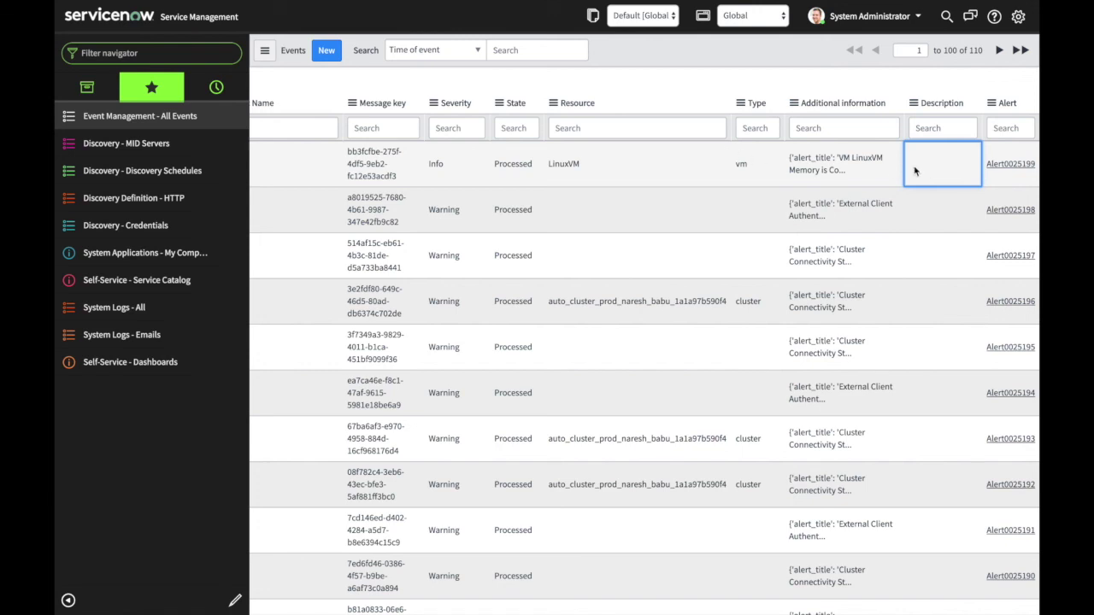
# - Open Alert0025199 and review its LinuxVM high-memory description
pyautogui.click(996, 170)
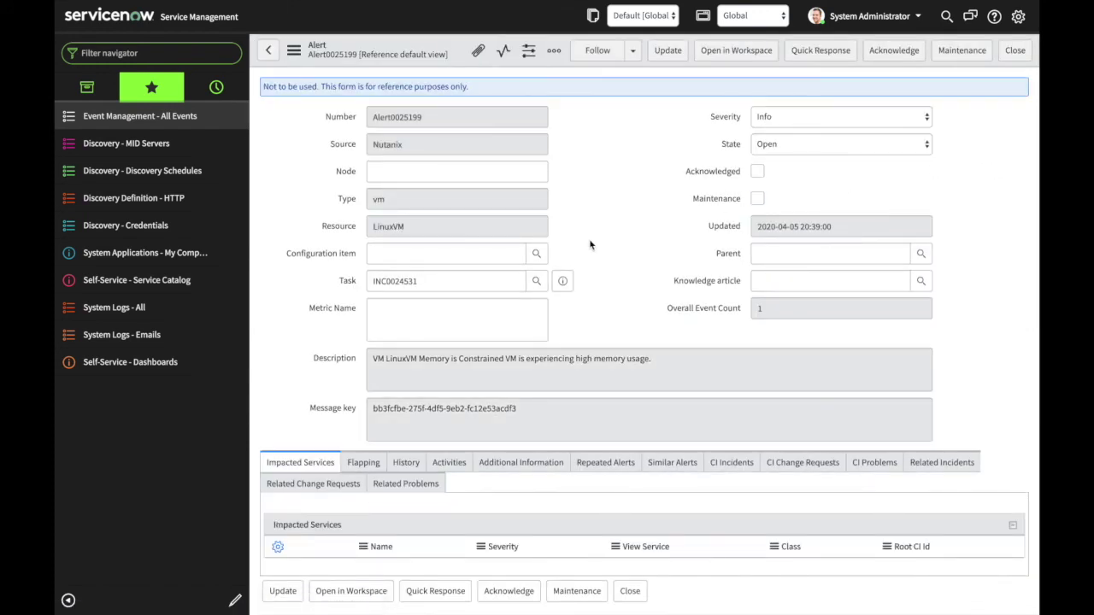
pyautogui.scroll(-1, 513, 372)
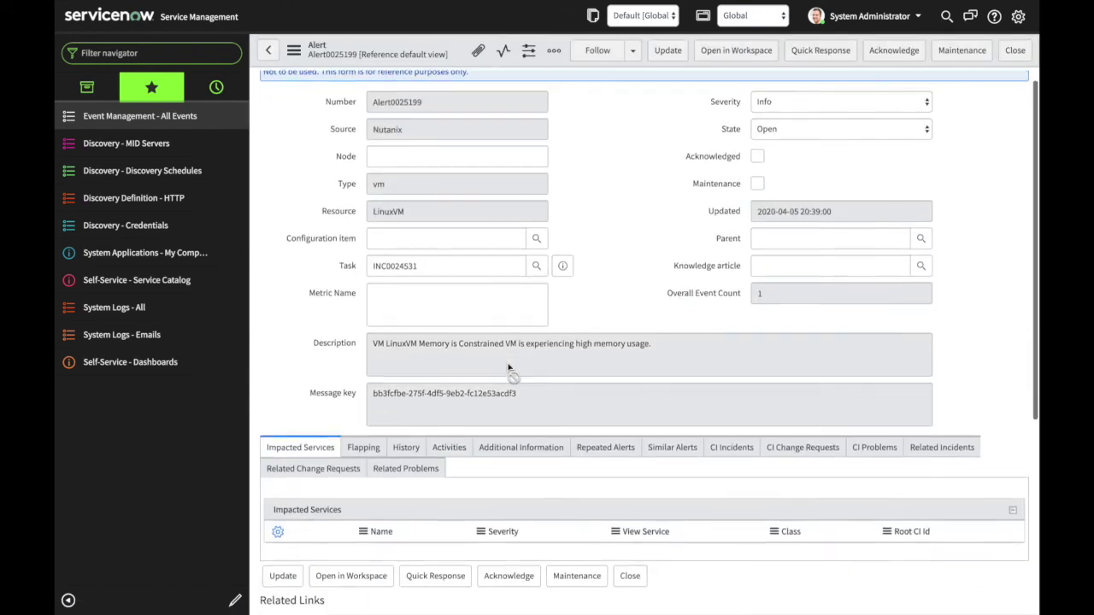
pyautogui.tripleClick(679, 351)
pyautogui.scroll(-1, 604, 409)
pyautogui.scroll(2, 605, 408)
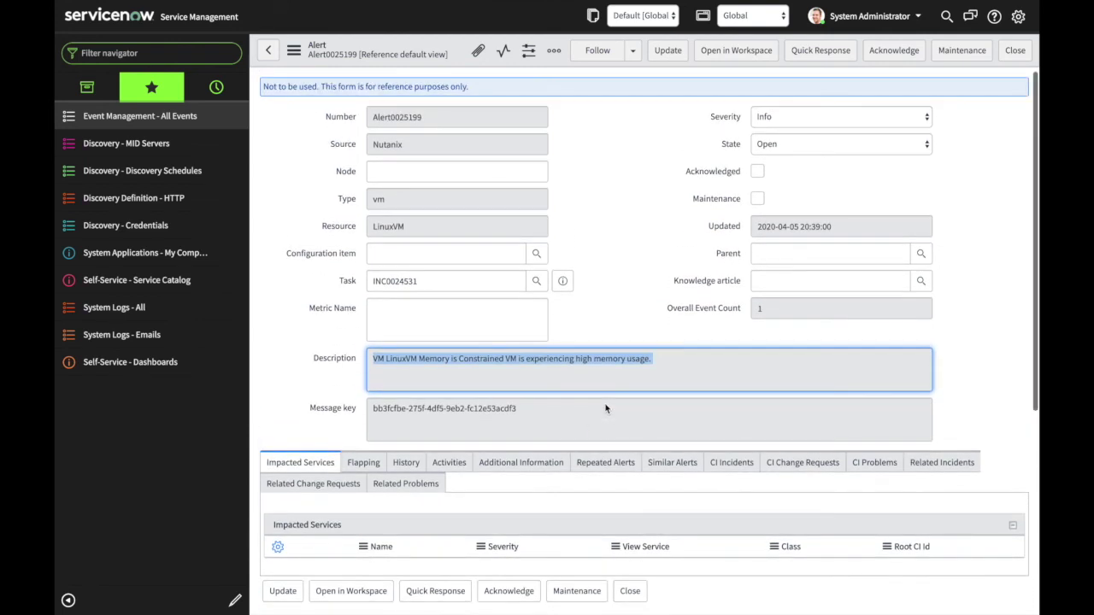